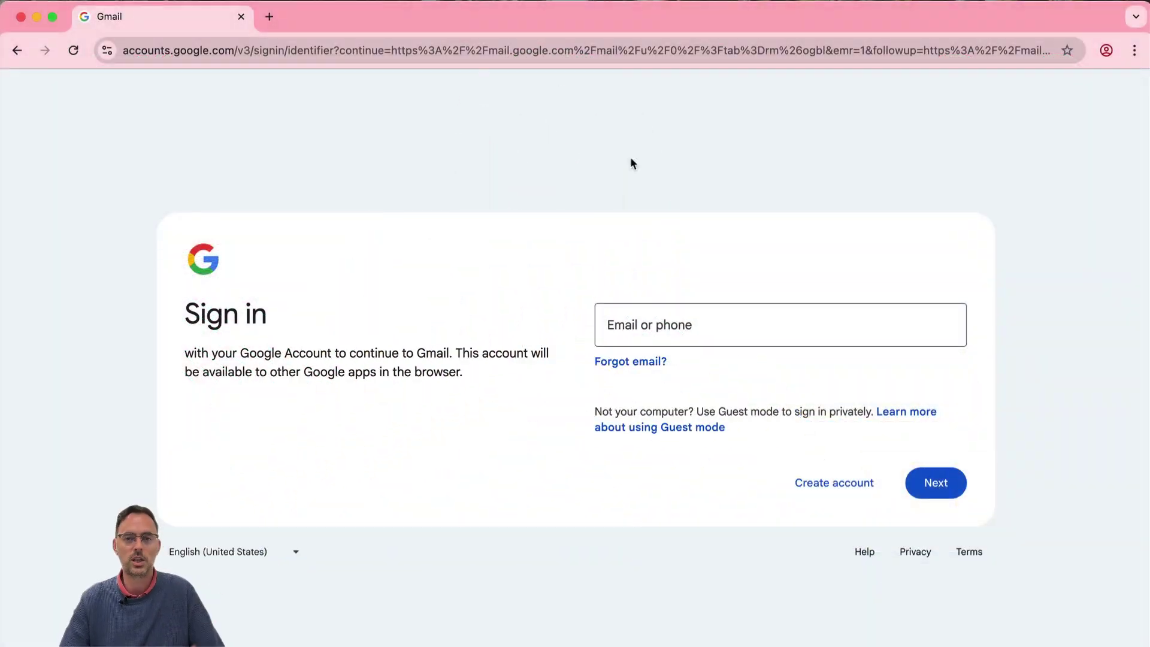
- Look over the Workspace sign-up offered under Create account > For work or my business
left_click(829, 491)
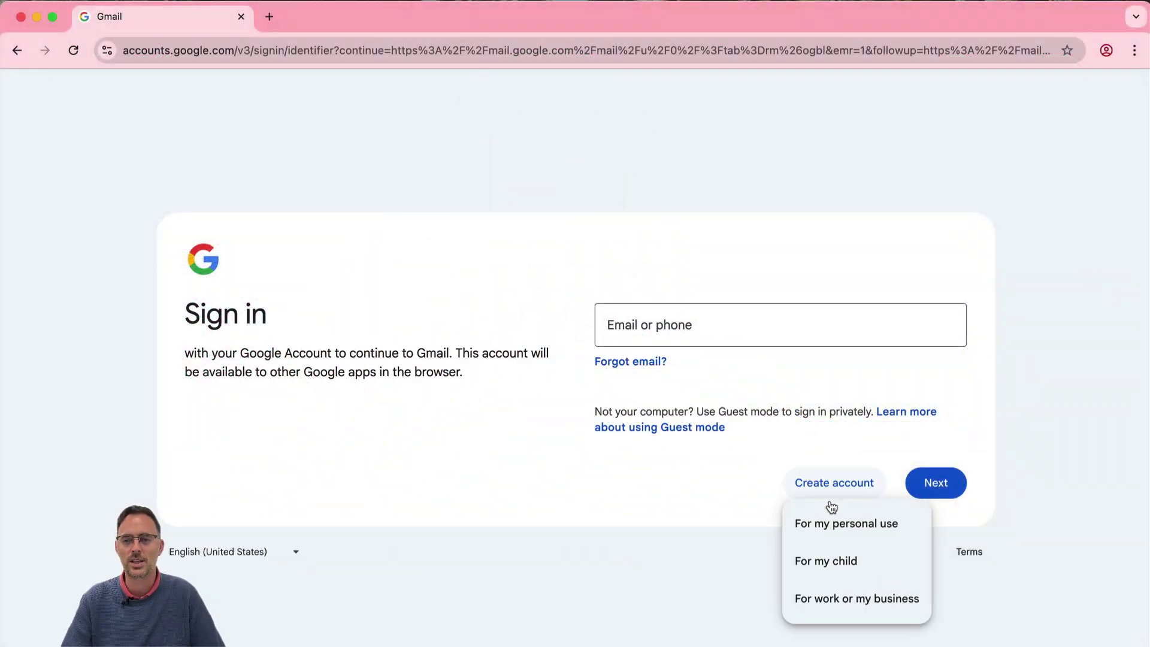
left_click(866, 602)
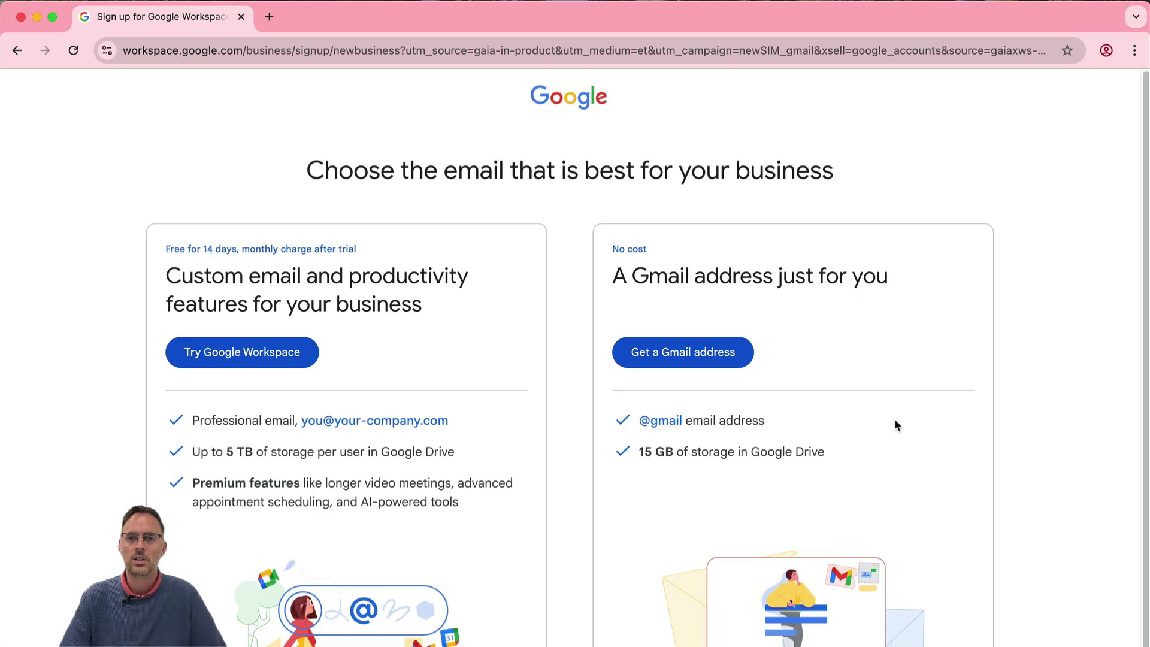
scroll(895, 422, "down", 2)
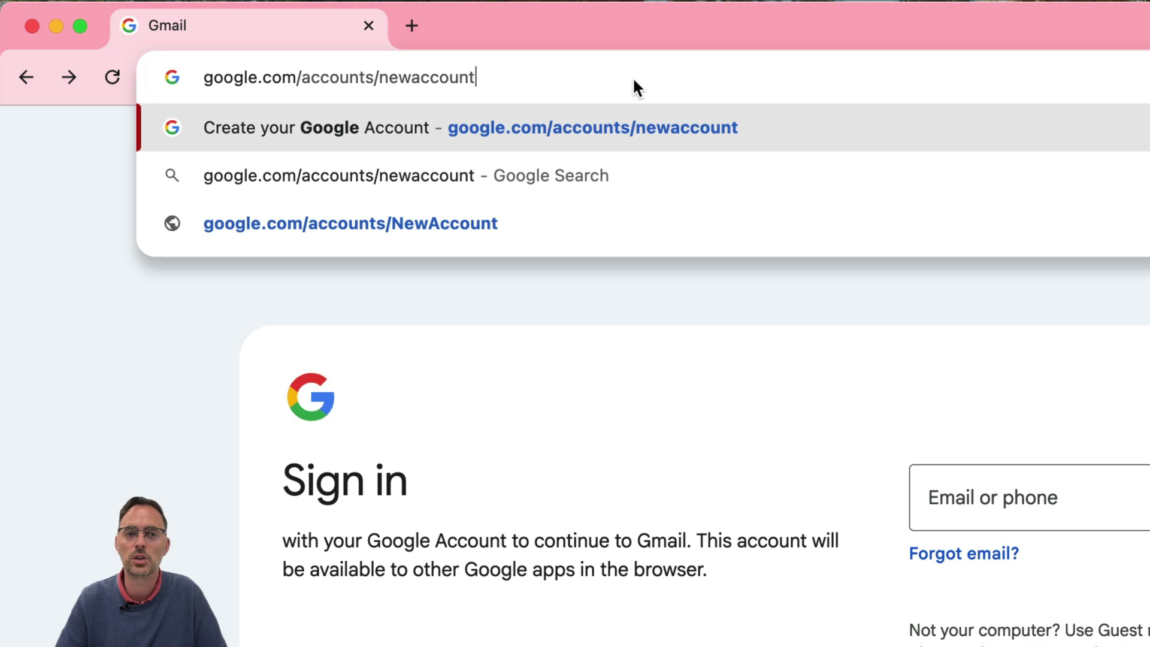
- Load the Create a Google Account page and submit the owner's first and last name
key("Return")
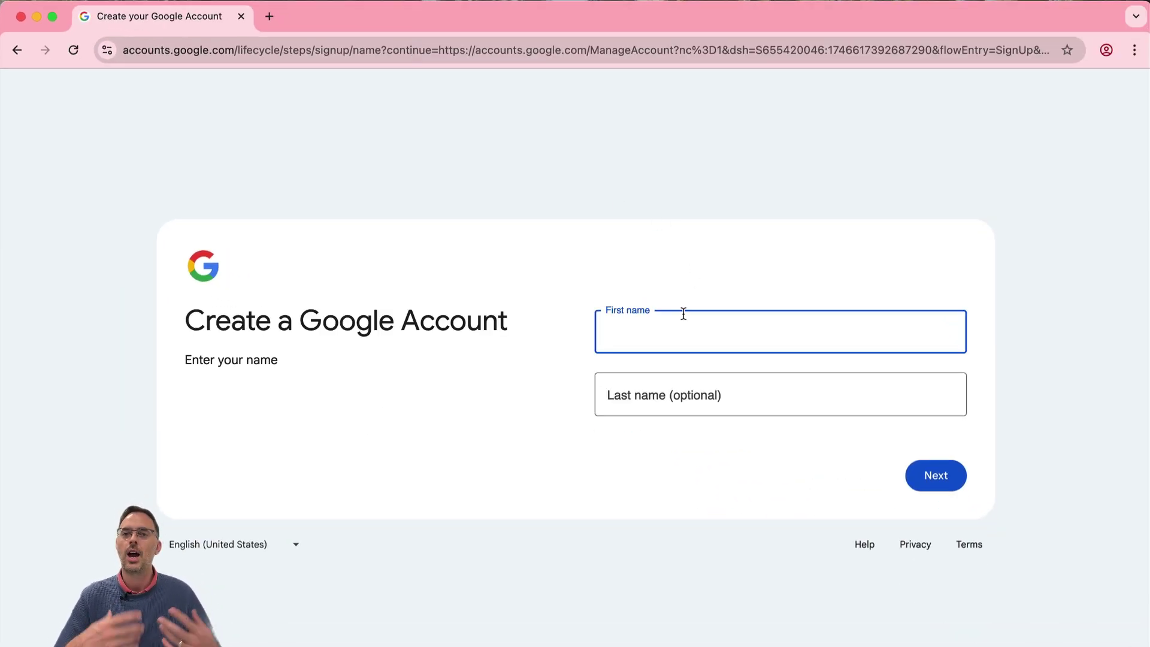
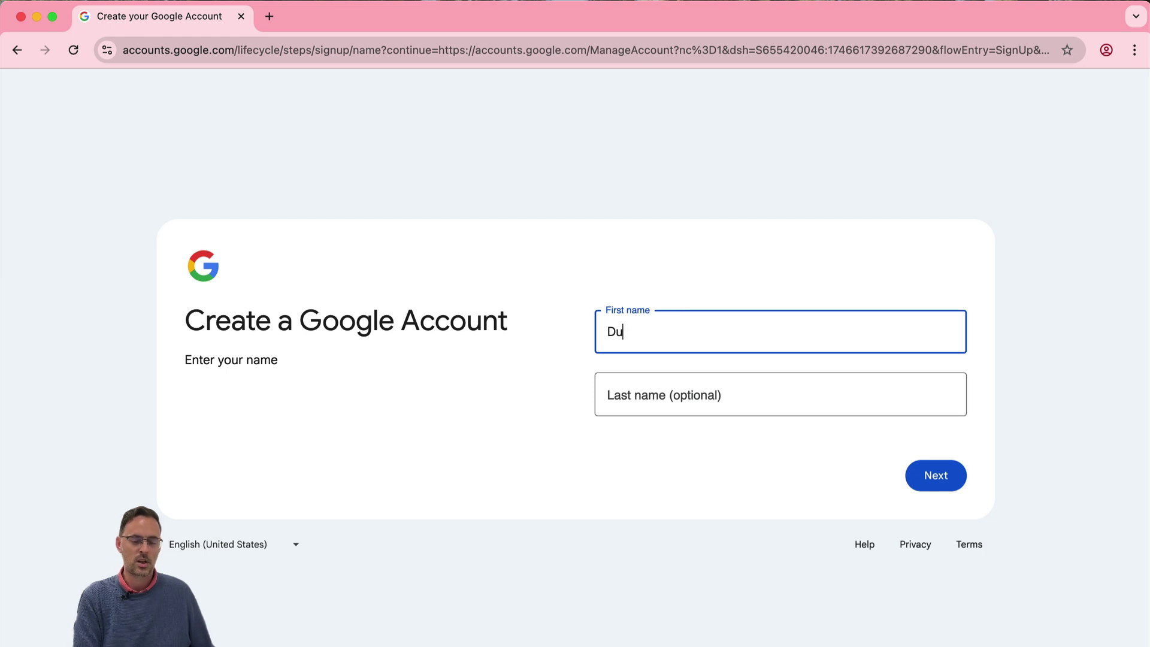
key("Tab")
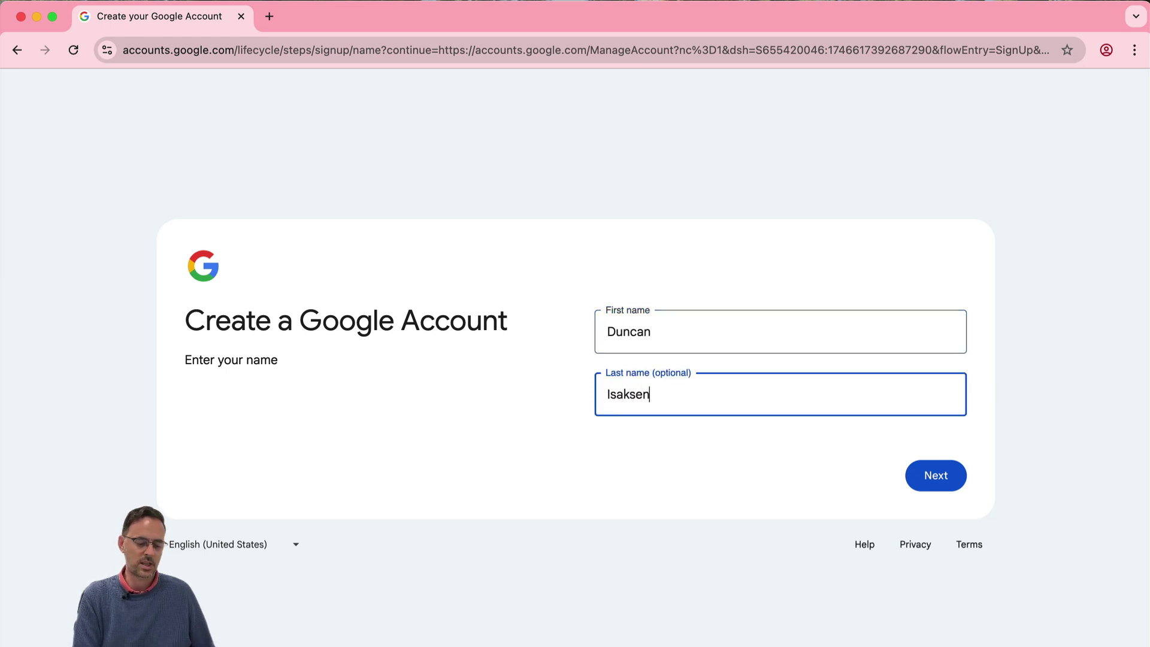
key("Return")
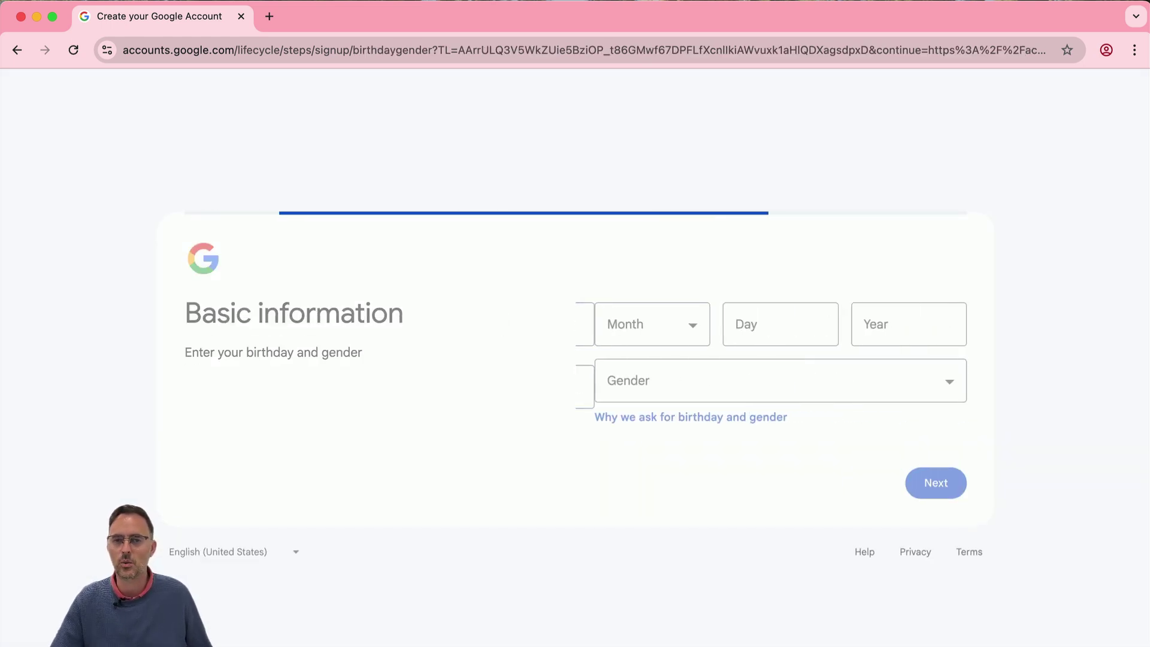
left_click(692, 336)
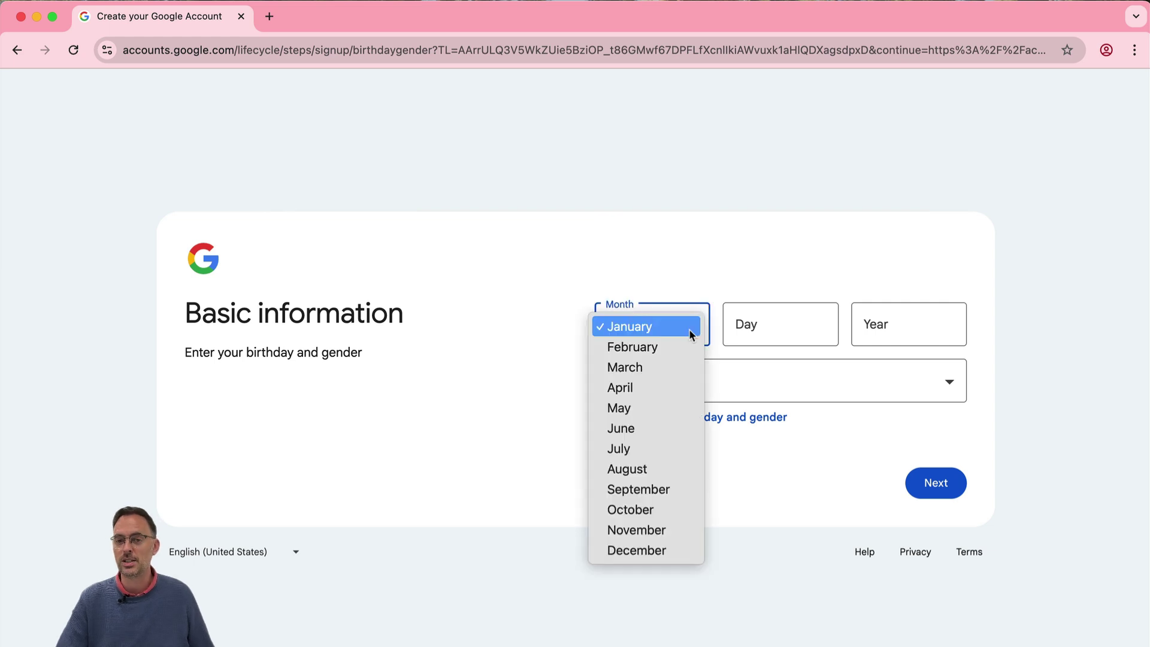
left_click(683, 351)
left_click(762, 332)
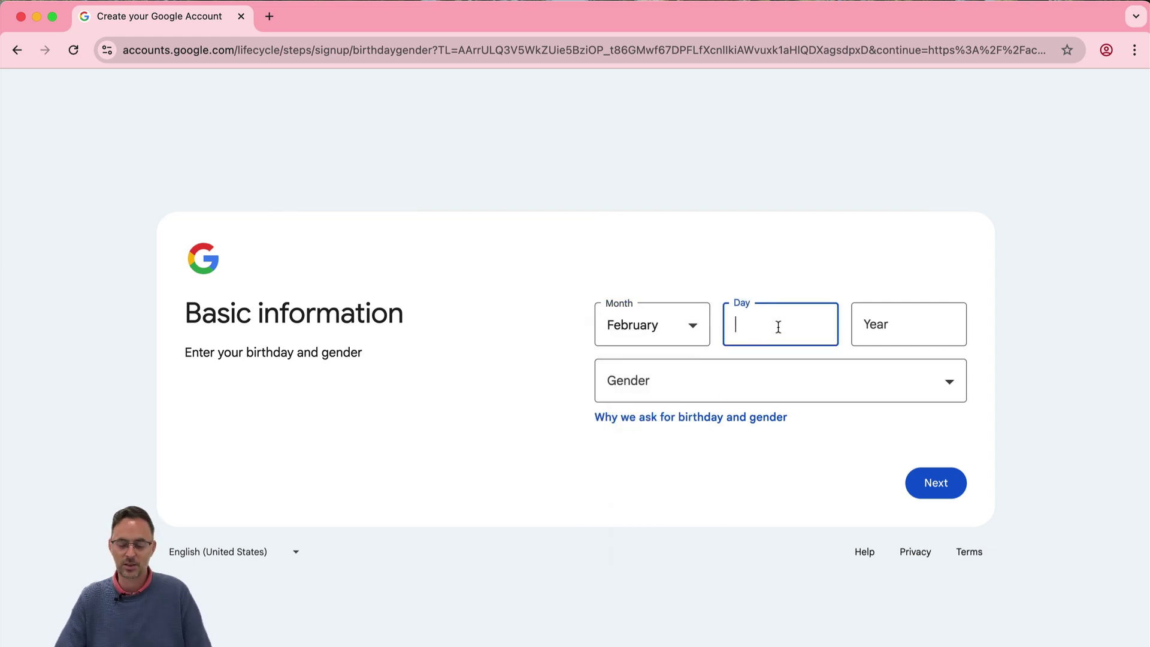
type("12")
left_click(886, 323)
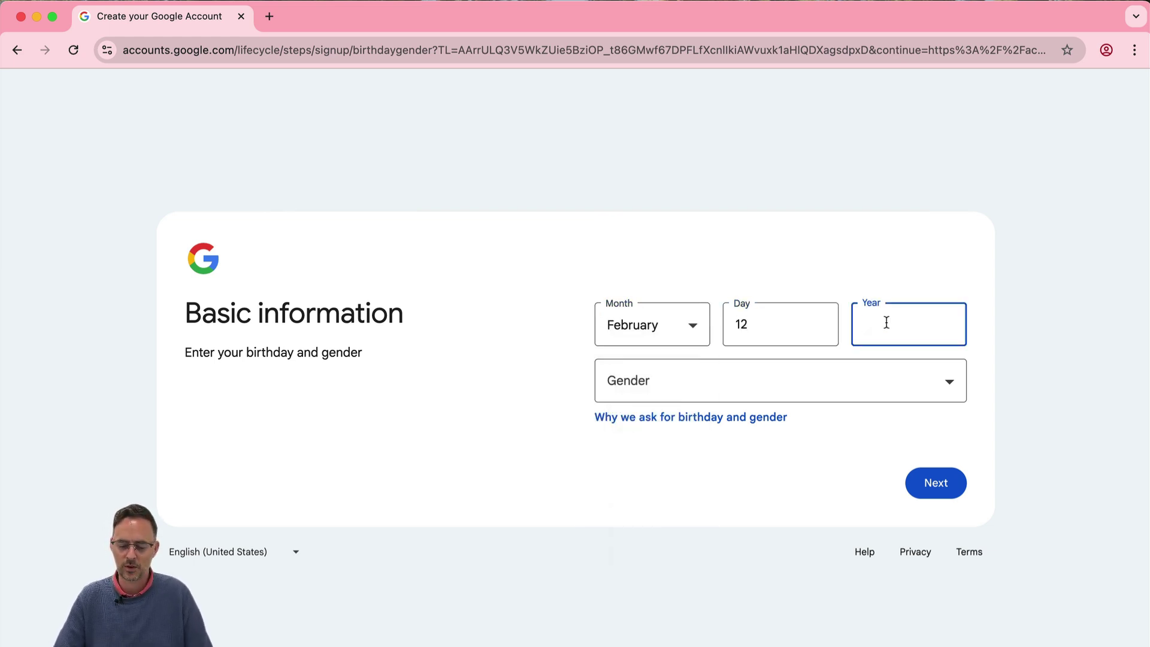
type("1982")
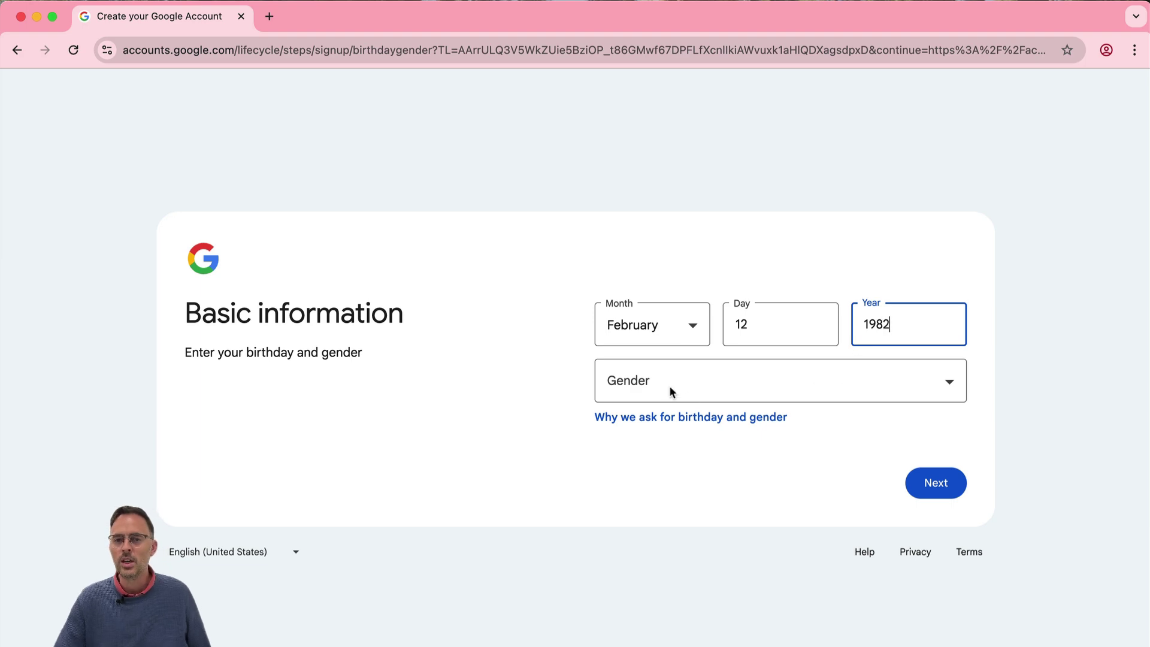
left_click(668, 385)
left_click(663, 423)
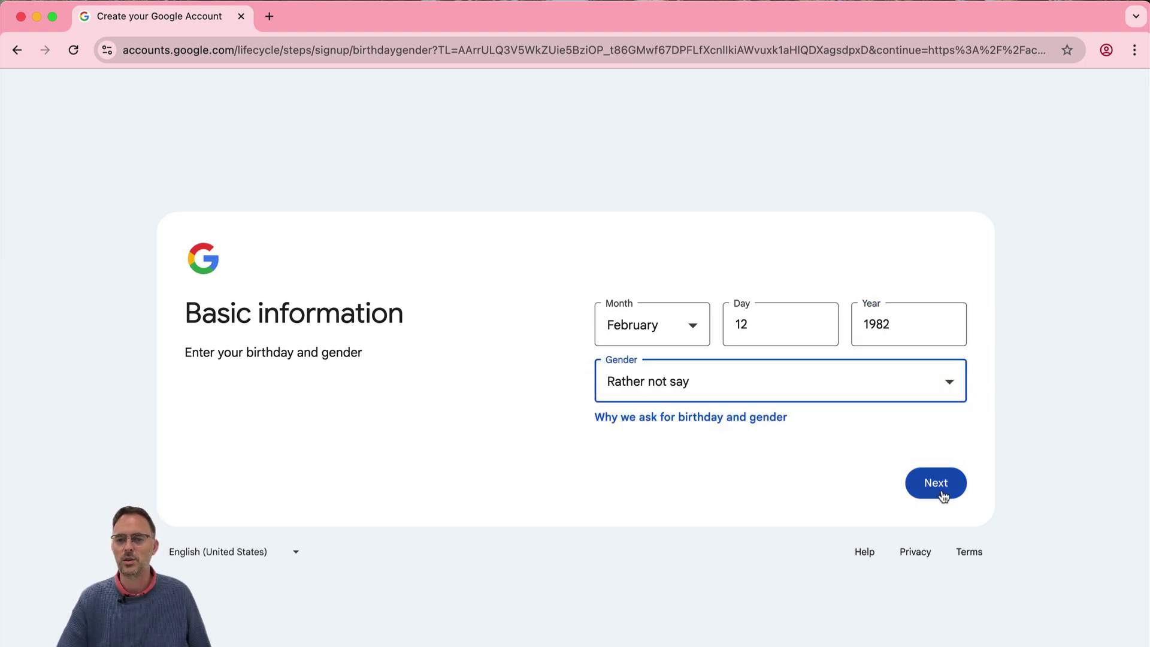
left_click(934, 485)
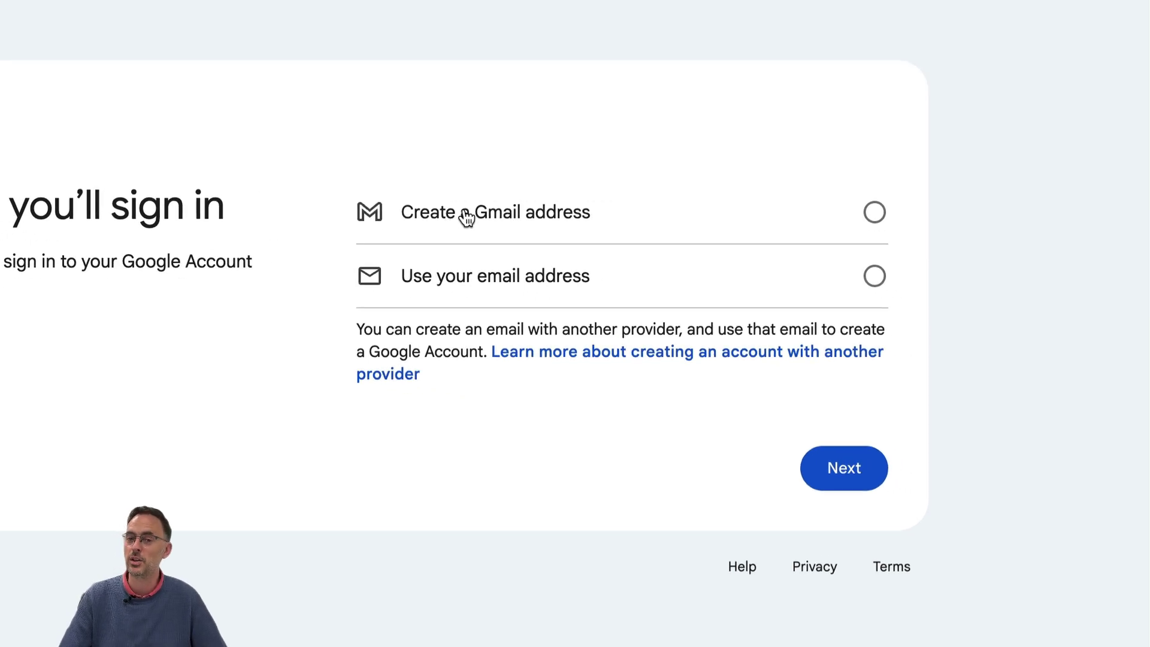
- Sign up with an existing email address and submit the verification code emailed to it
left_click(630, 279)
left_click(830, 476)
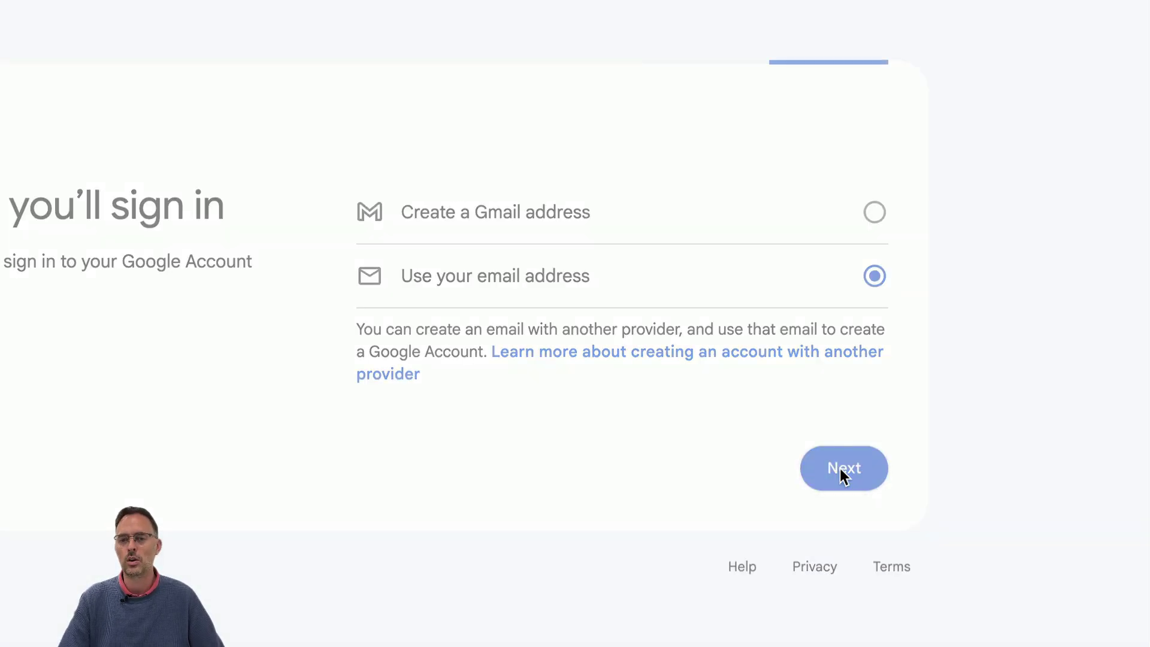
key("ctrl+v")
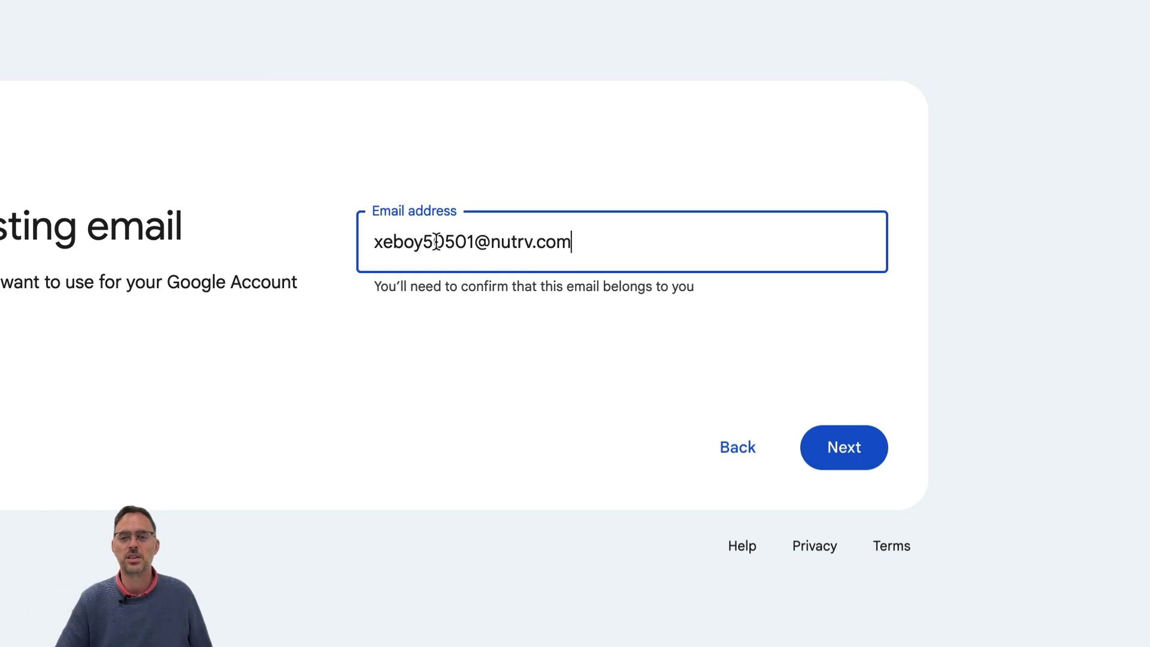
left_click(874, 446)
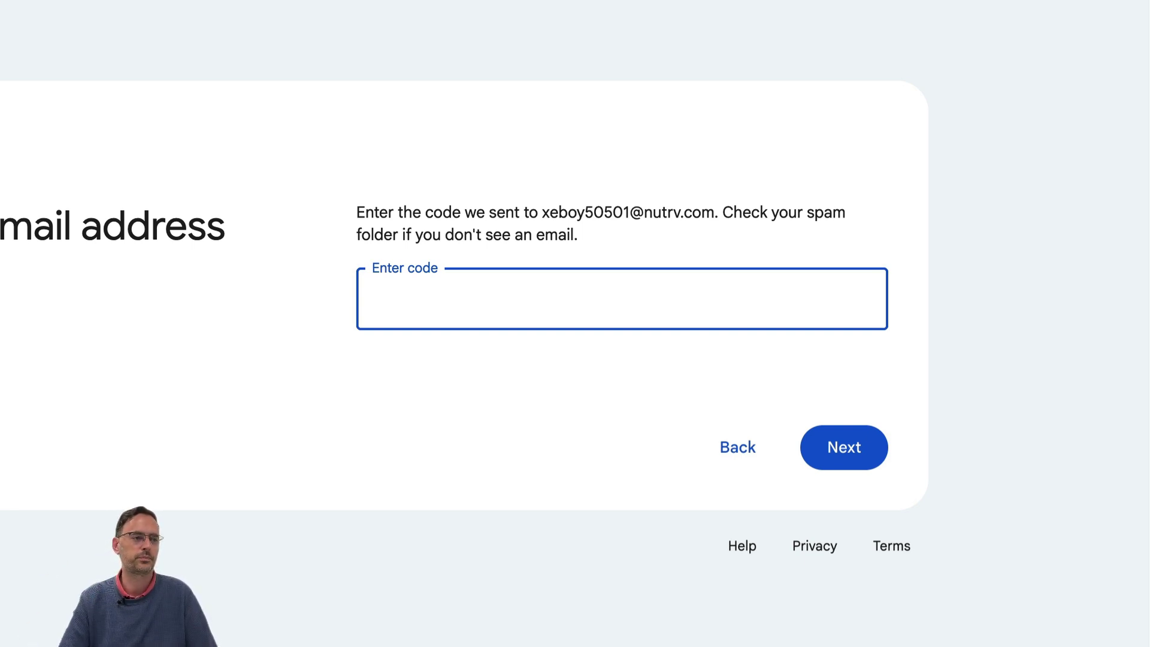
left_click(843, 450)
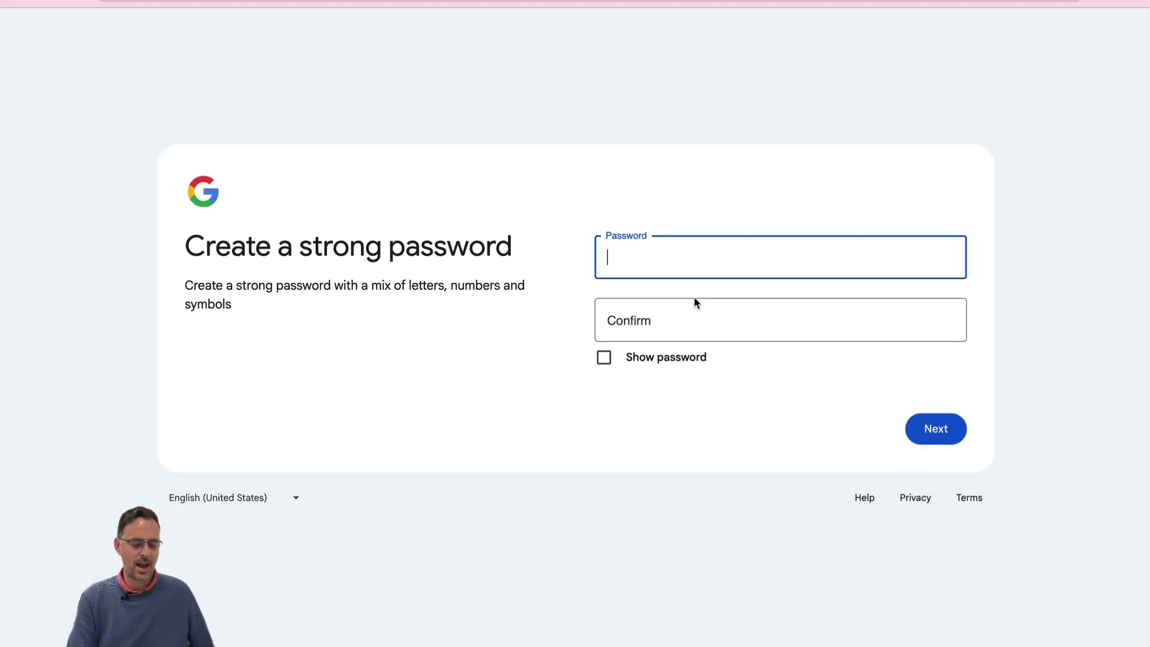
- Set and confirm the account password, skip the phone number, and accept the account review
key("ctrl+v")
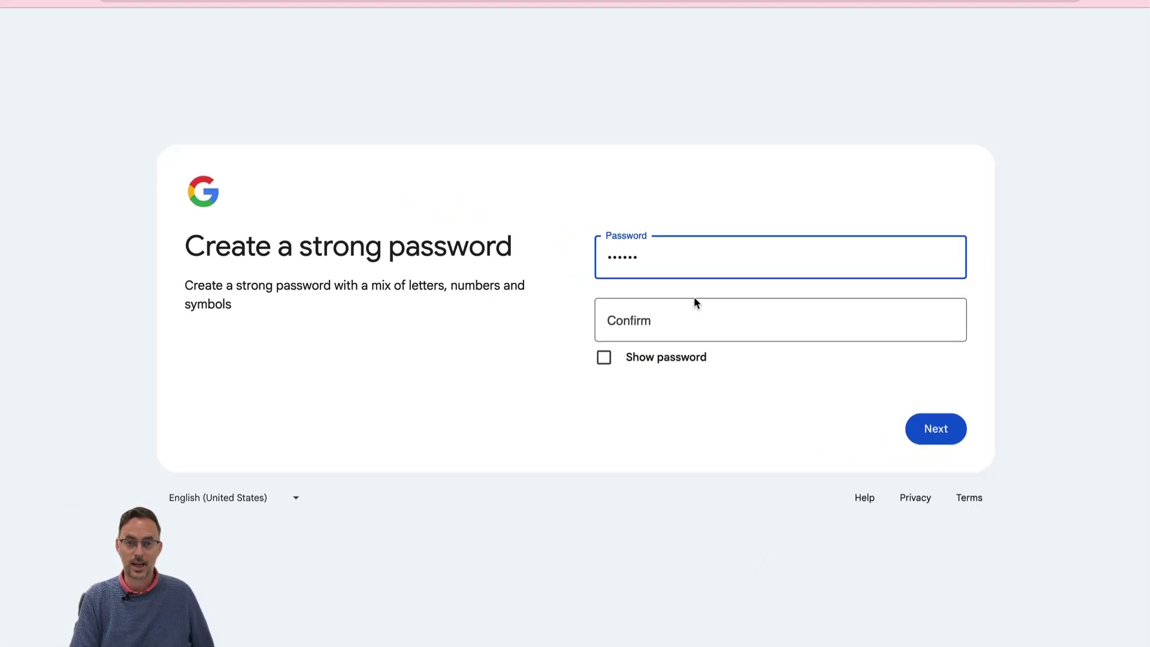
type("******")
key("Tab")
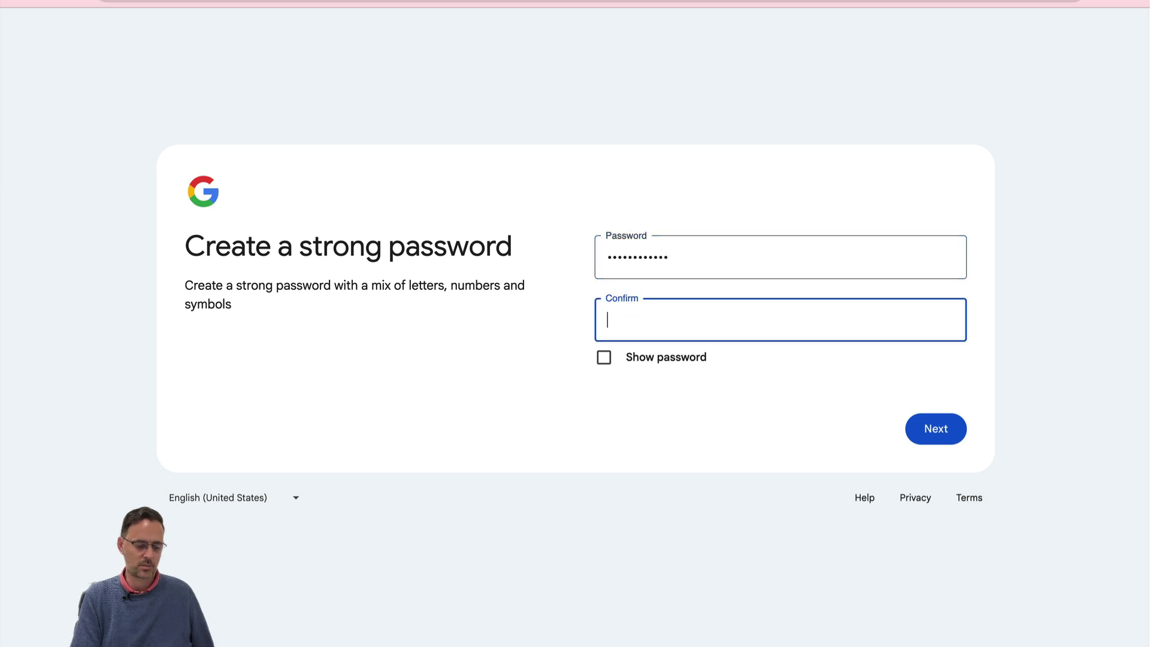
type("************")
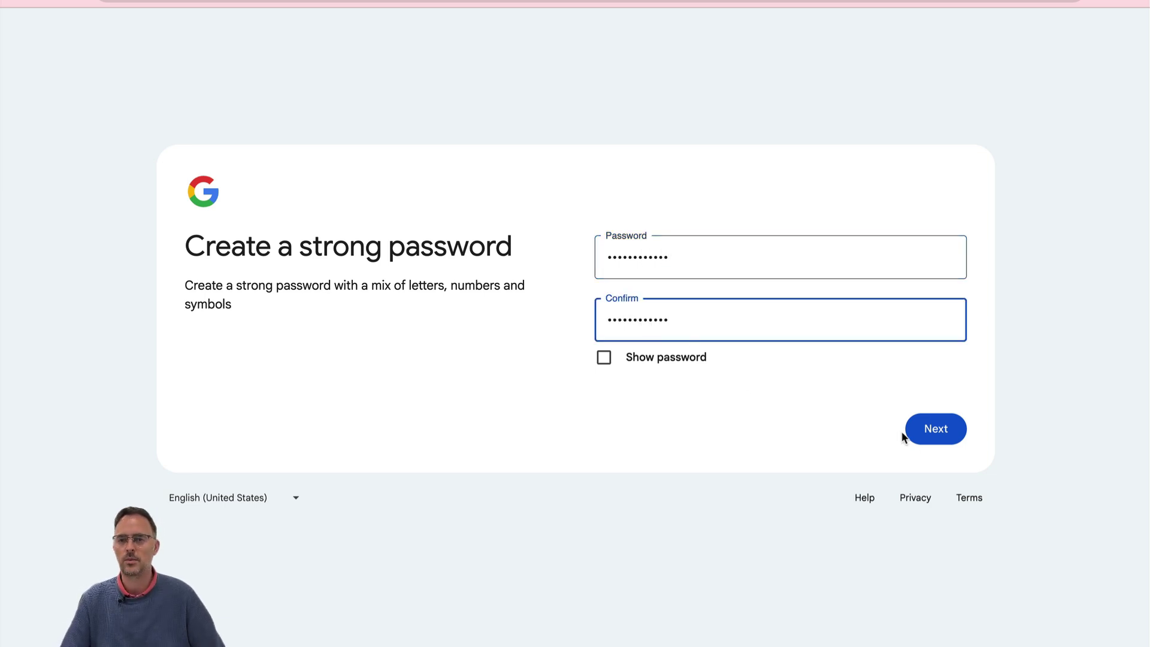
left_click(939, 431)
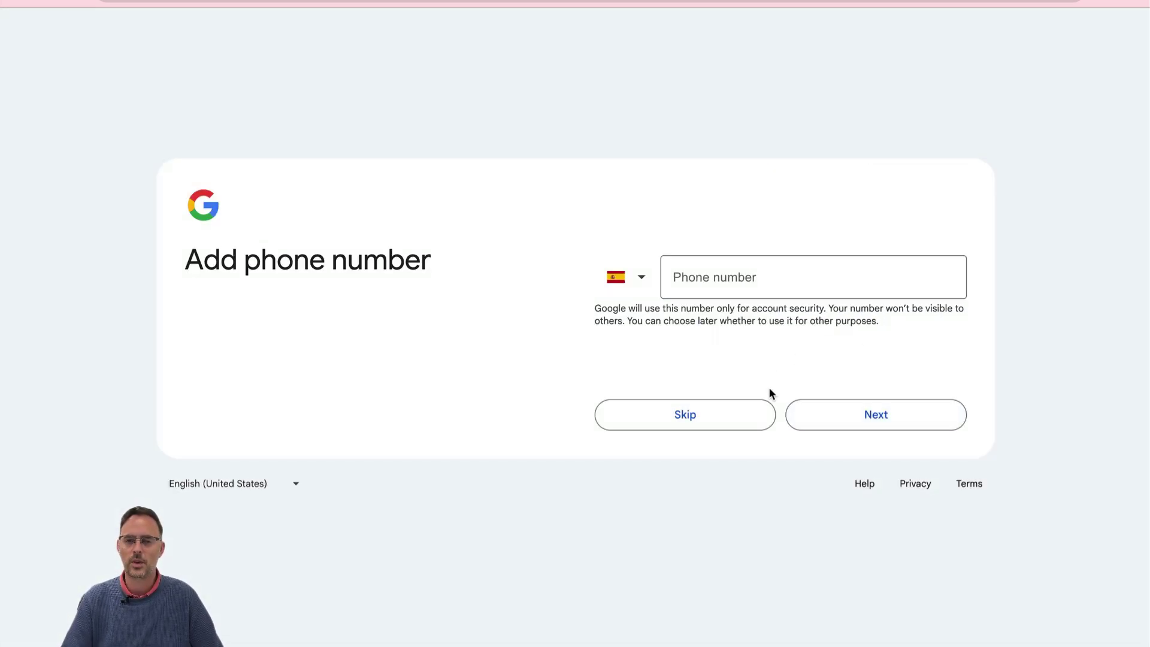
left_click(730, 415)
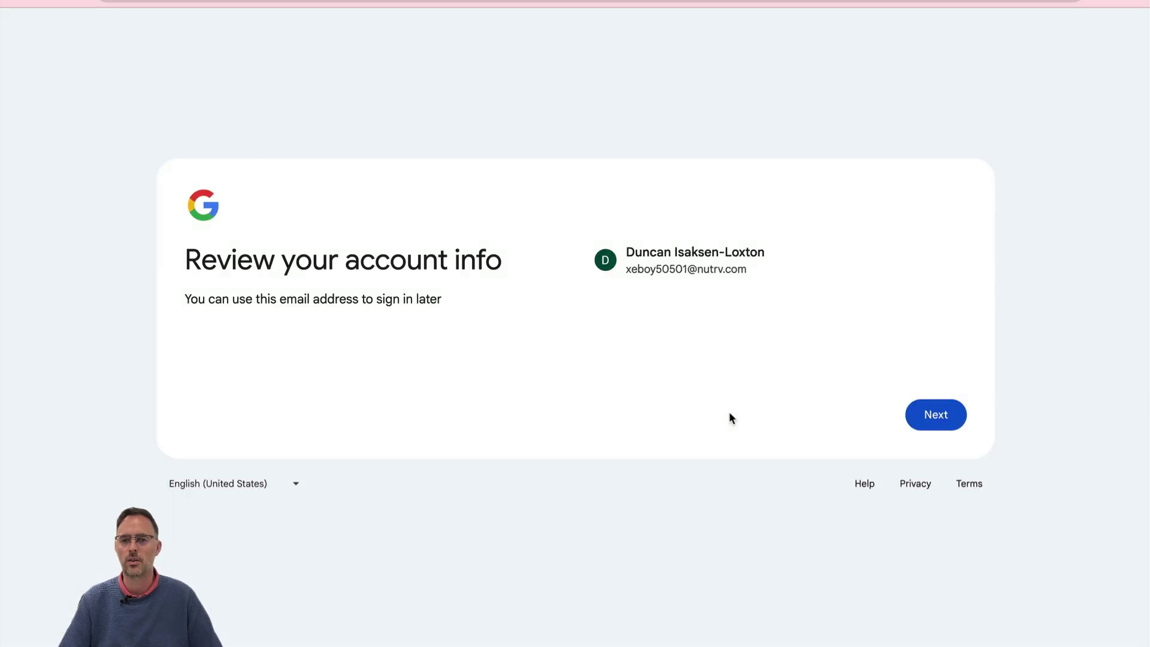
left_click(938, 414)
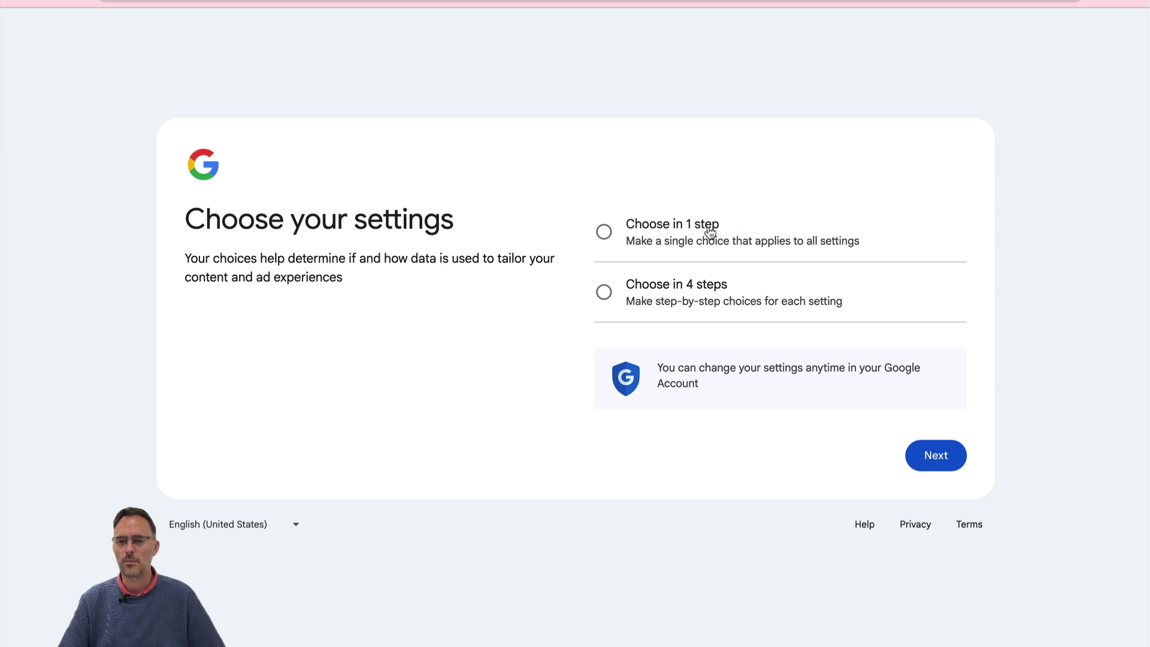
- Choose the one-step settings option, accept all activity and ad settings, and confirm
left_click(657, 234)
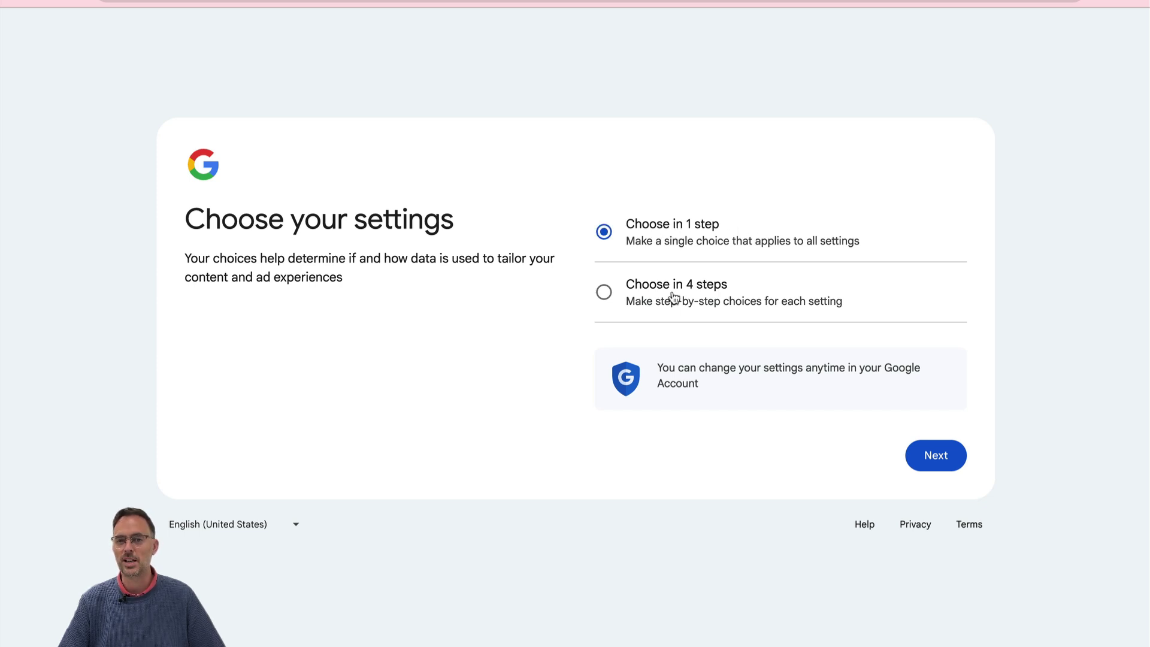
left_click(941, 456)
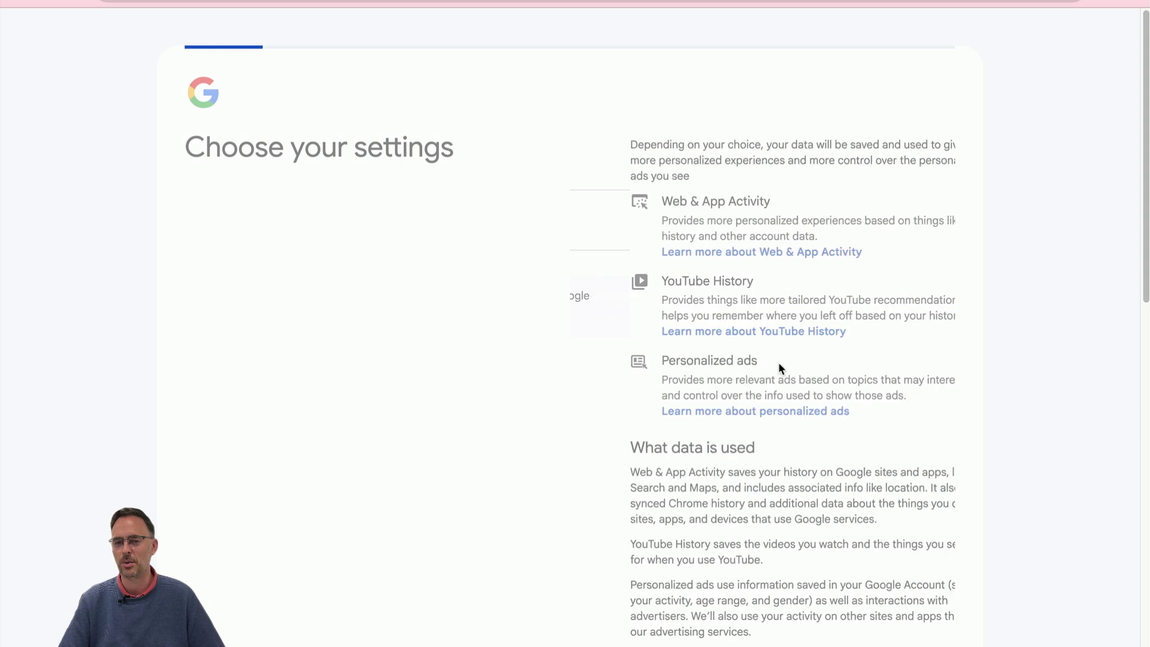
scroll(756, 414, "down", 10)
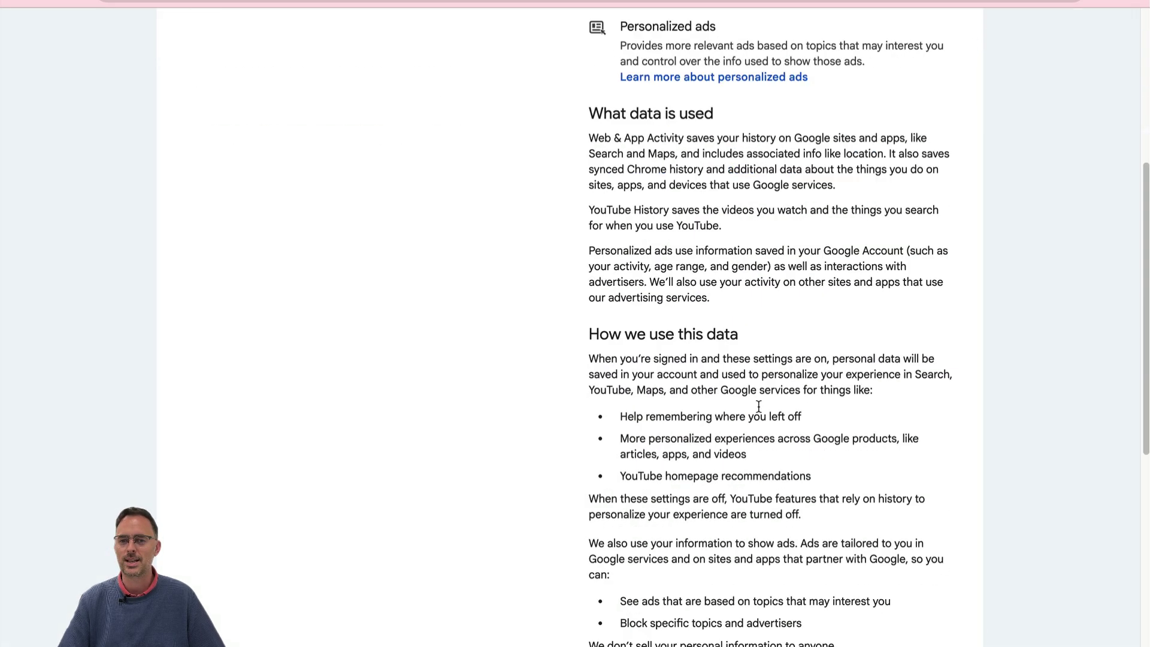
scroll(755, 409, "down", 1)
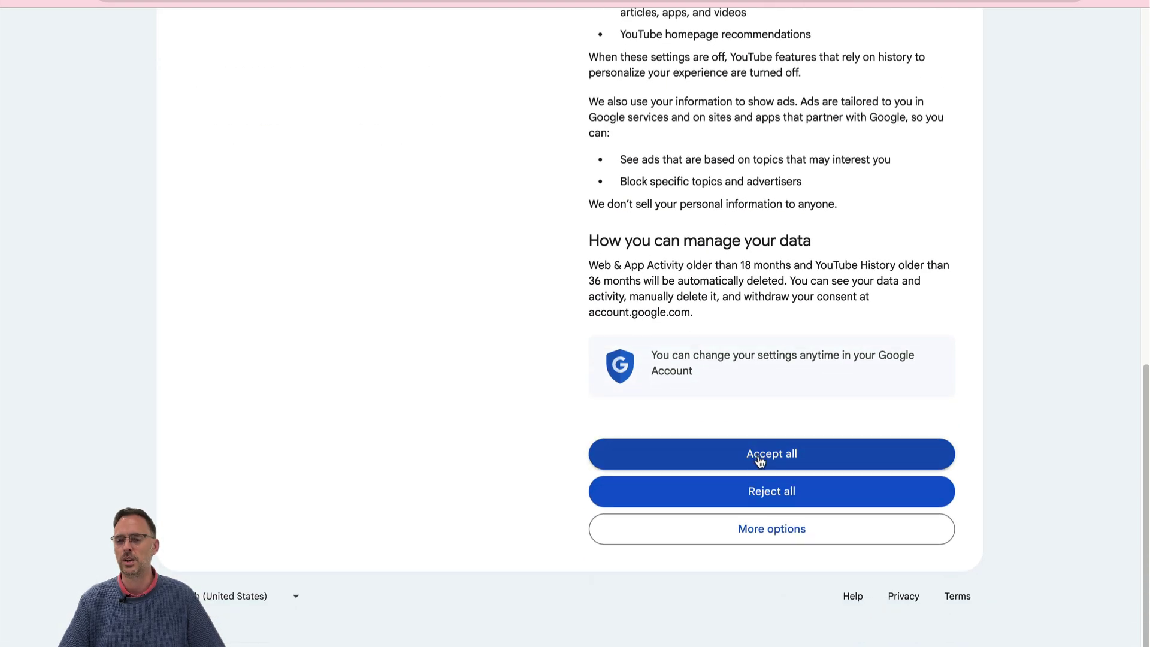
left_click(777, 454)
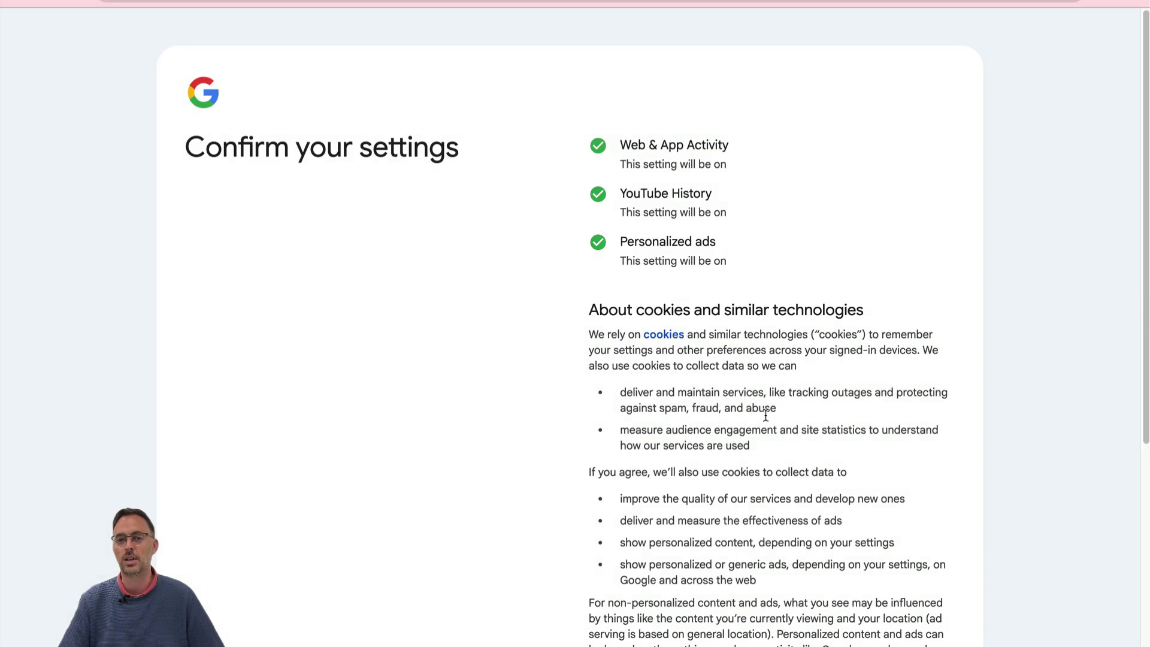
scroll(777, 361, "down", 5)
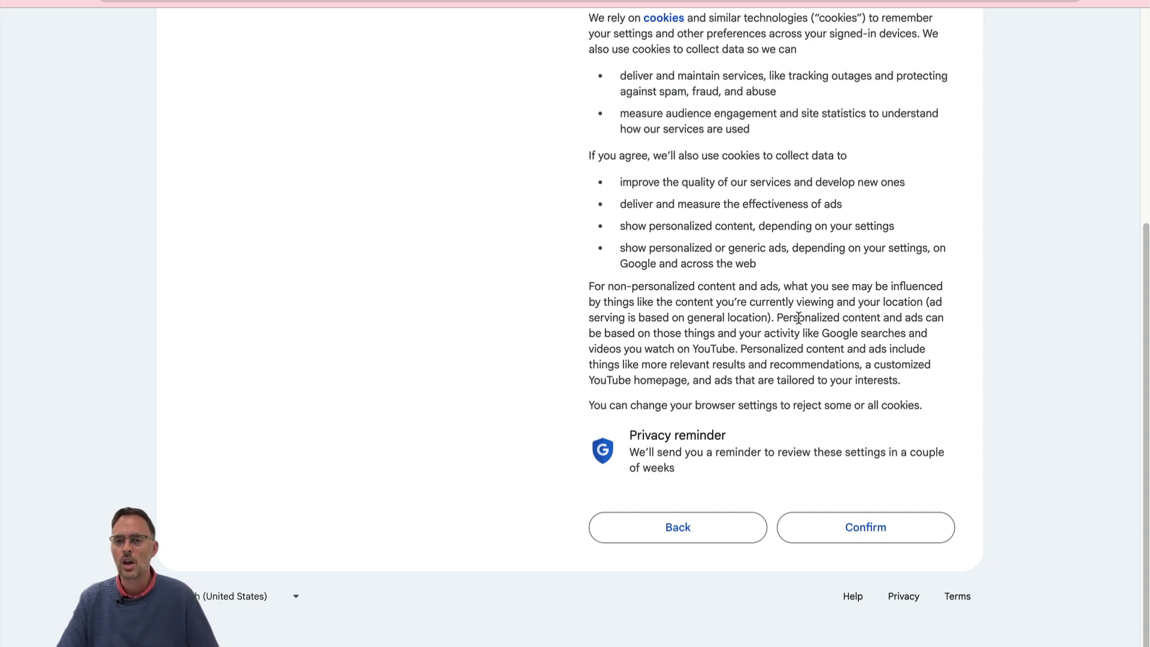
left_click(866, 529)
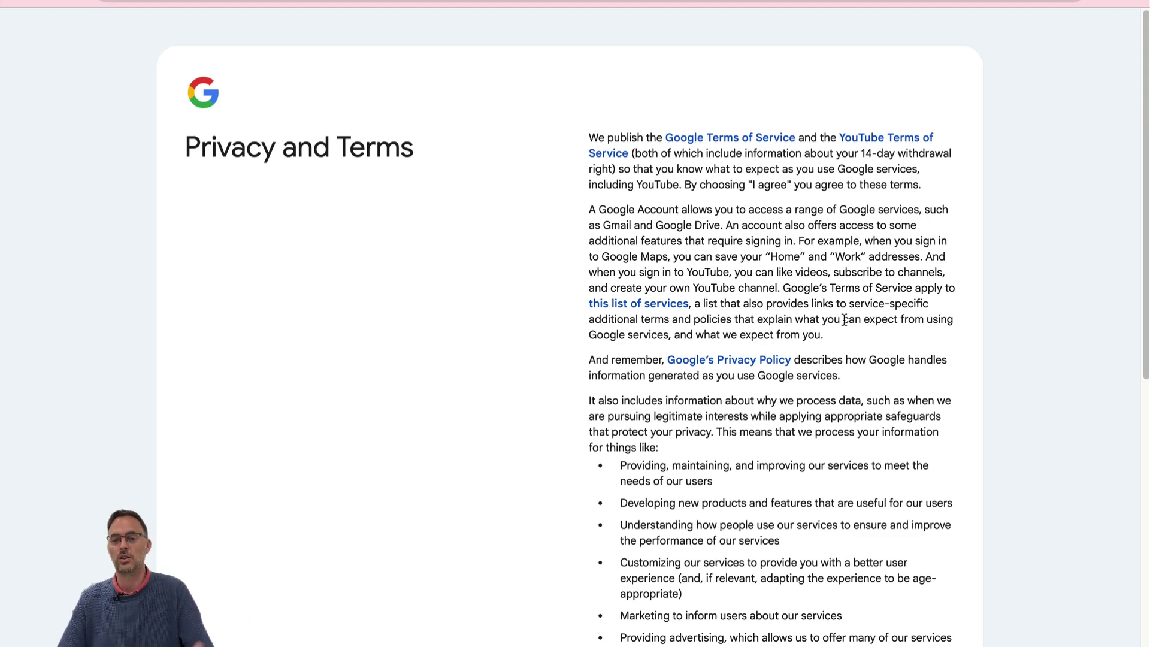
scroll(841, 327, "down", 8)
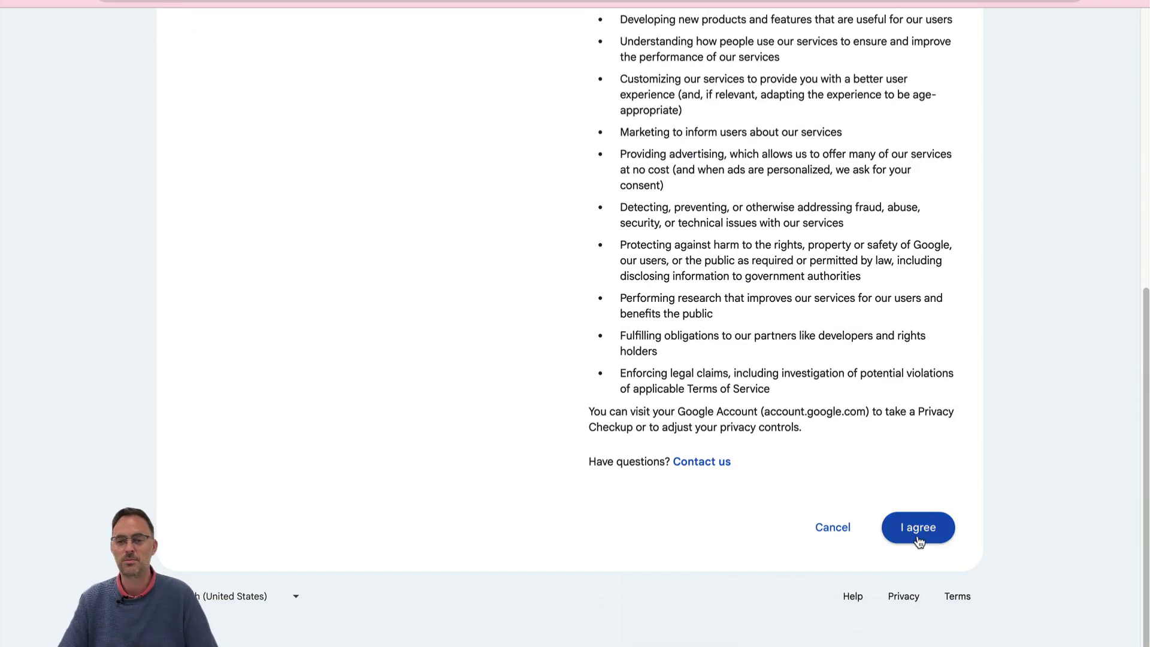
- Agree to the Privacy and Terms and check the new account's email in the avatar menu
left_click(919, 538)
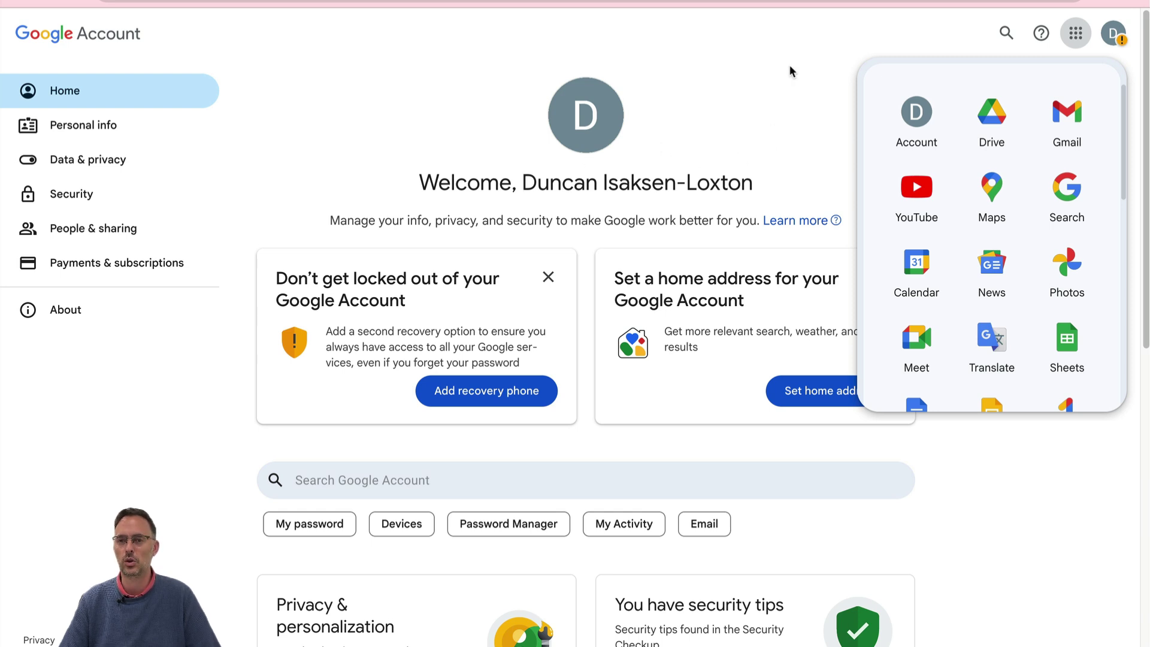
left_click(1114, 38)
left_click_drag(1031, 81, 900, 77)
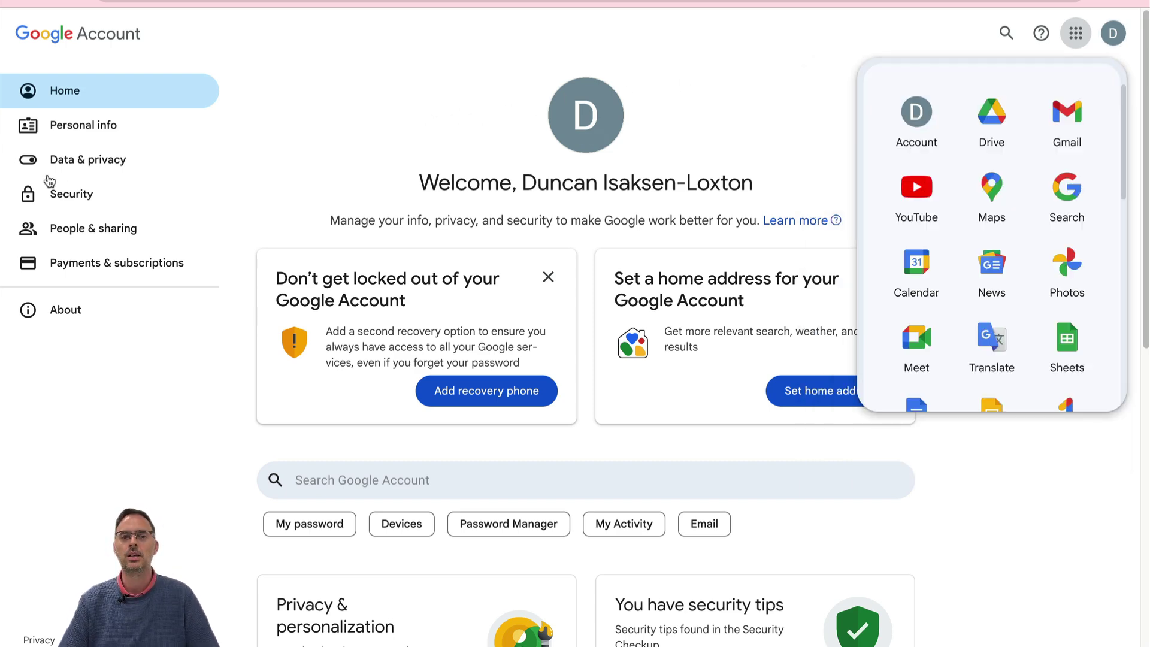
- Review the Security page's sign-in options, showing 2-Step Verification off
left_click(80, 196)
scroll(536, 210, "down", 2)
scroll(539, 226, "down", 4)
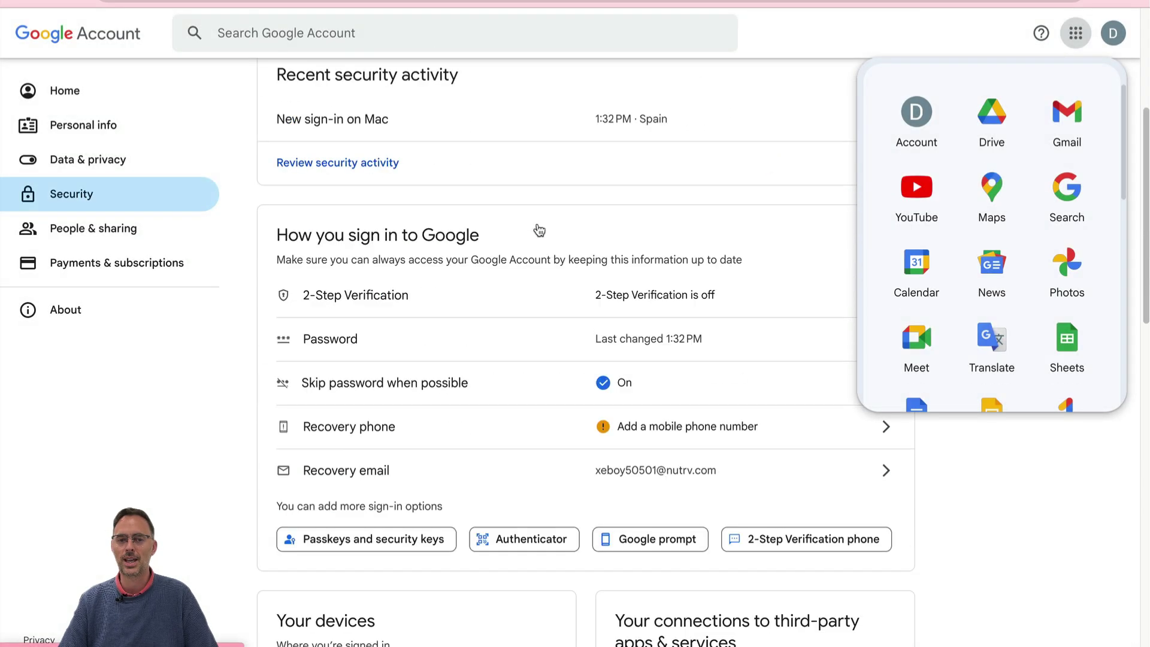